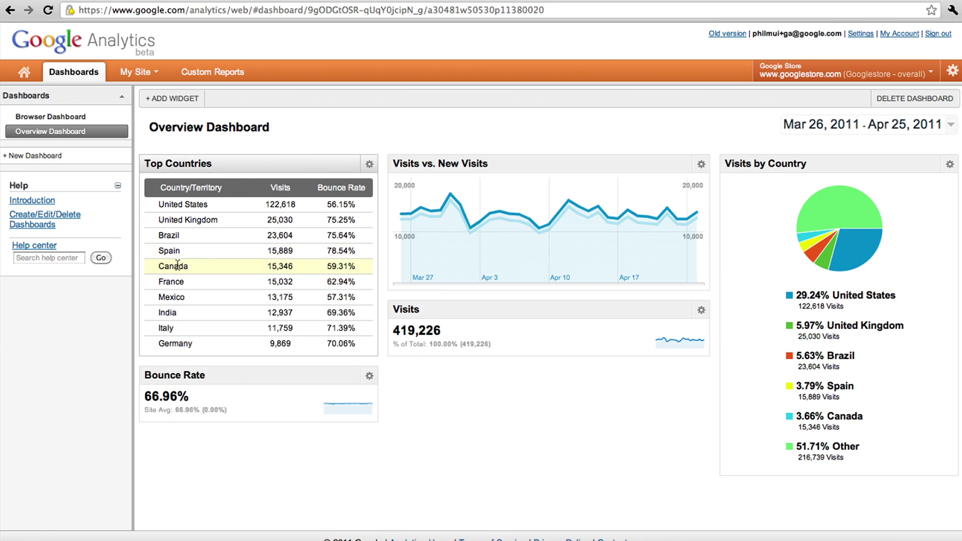
Move the Bounce Rate widget under Visits in the middle column, then open the Browser Dashboard.
{"action": "mouse_move", "coordinate": [451, 193]}
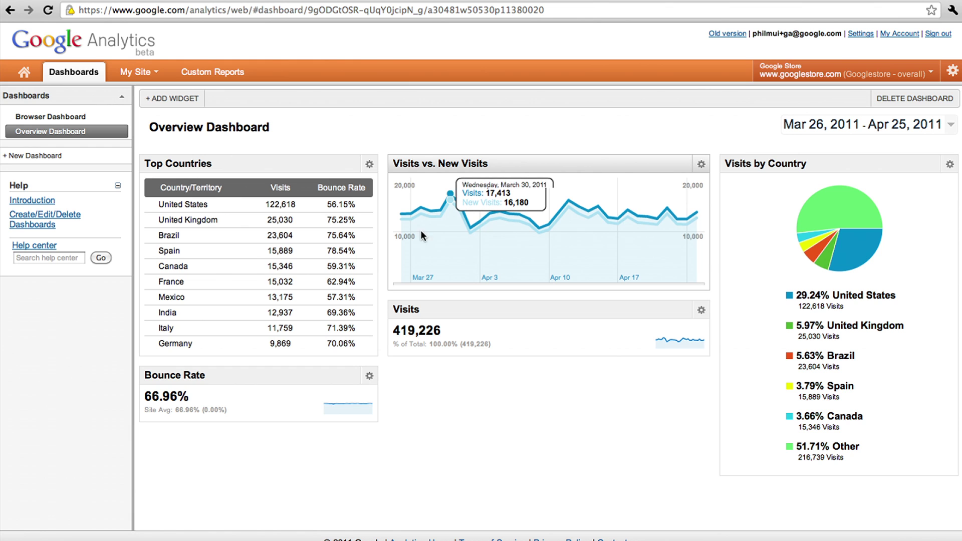
{"action": "left_click_drag", "start_coordinate": [280, 371], "coordinate": [534, 384]}
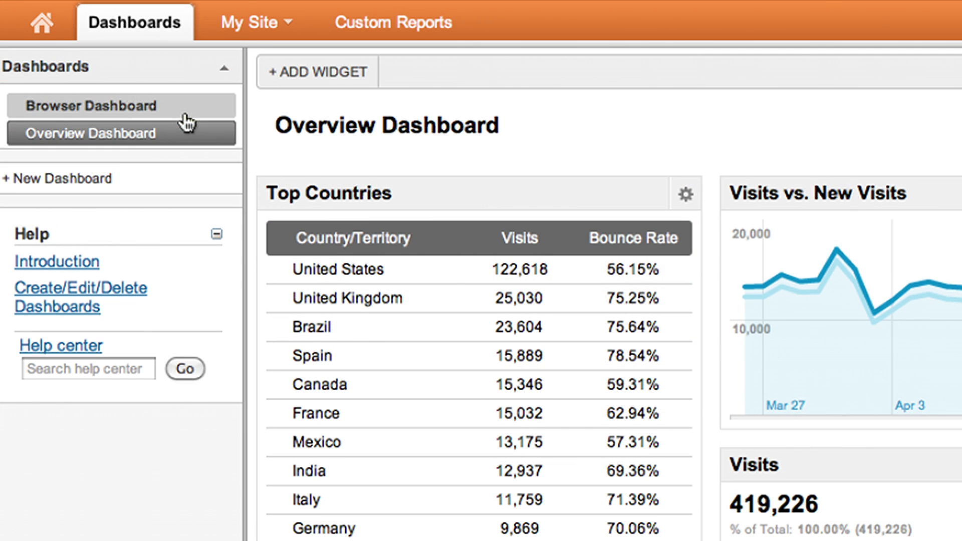
{"action": "left_click", "coordinate": [100, 118]}
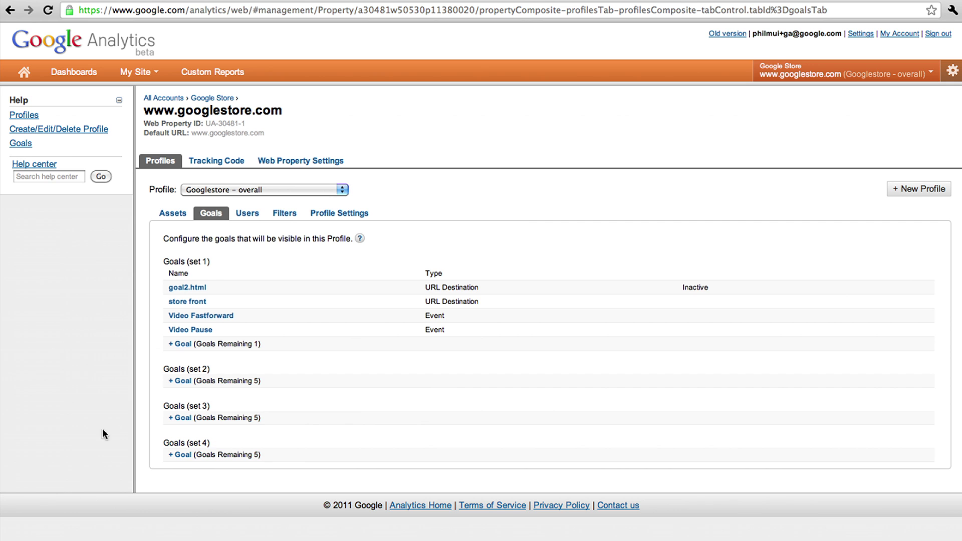
Add a Label 'that matches' 'pause' condition to the Video Pause goal and save it.
{"action": "left_click", "coordinate": [180, 329]}
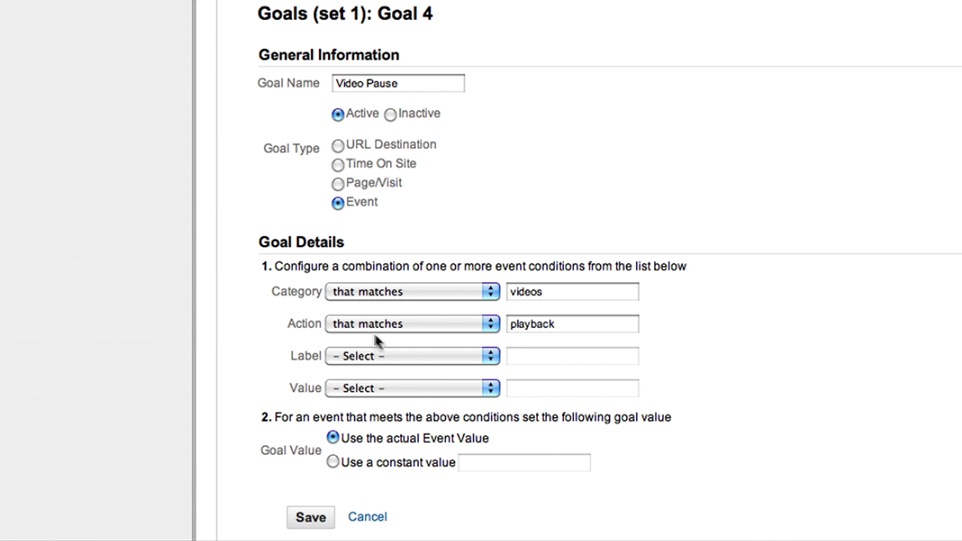
{"action": "left_click", "coordinate": [377, 356]}
{"action": "key", "text": "Down"}
{"action": "key", "text": "Down"}
{"action": "key", "text": "Down"}
{"action": "key", "text": "Return"}
{"action": "key", "text": "Tab"}
{"action": "type", "text": "p"}
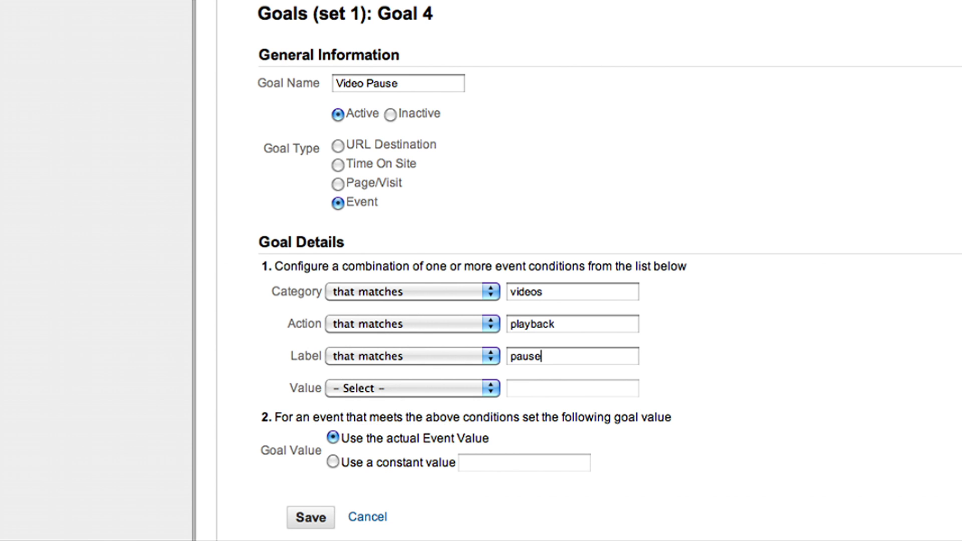
{"action": "left_click", "coordinate": [307, 524]}
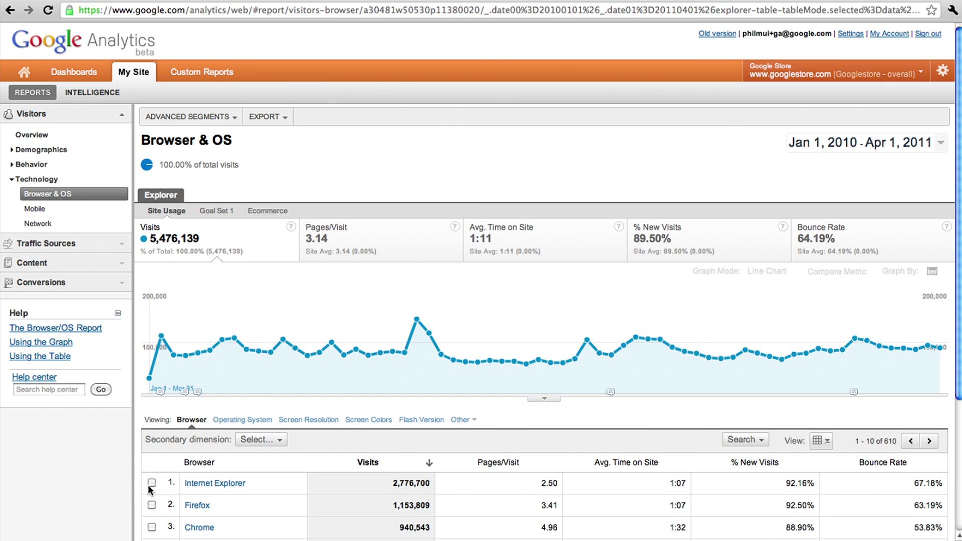
Plot the Internet Explorer and Firefox rows as separate graph lines, charted by Avg. Time on Site.
{"action": "left_click", "coordinate": [151, 483]}
{"action": "left_click", "coordinate": [152, 505]}
{"action": "scroll", "coordinate": [149, 503], "scroll_direction": "down", "scroll_amount": 4}
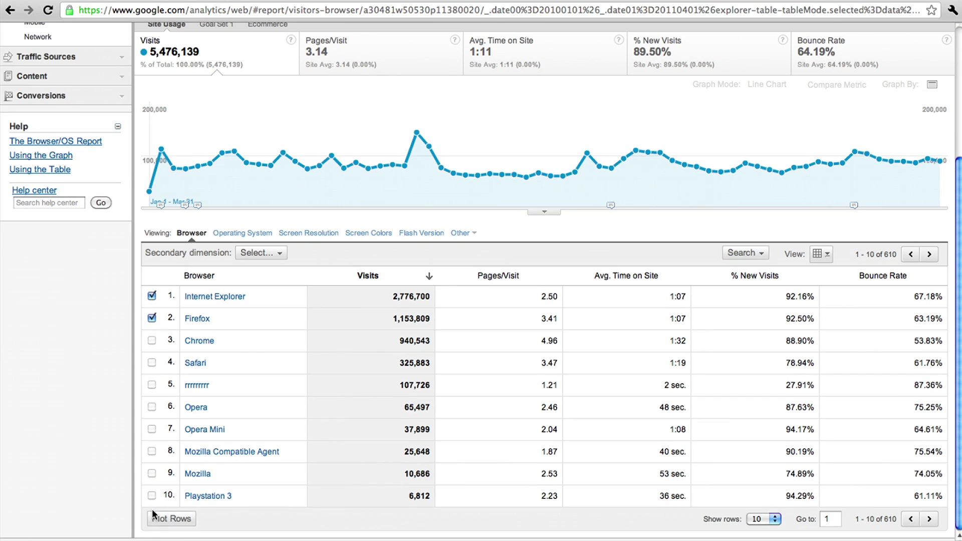
{"action": "left_click", "coordinate": [153, 517]}
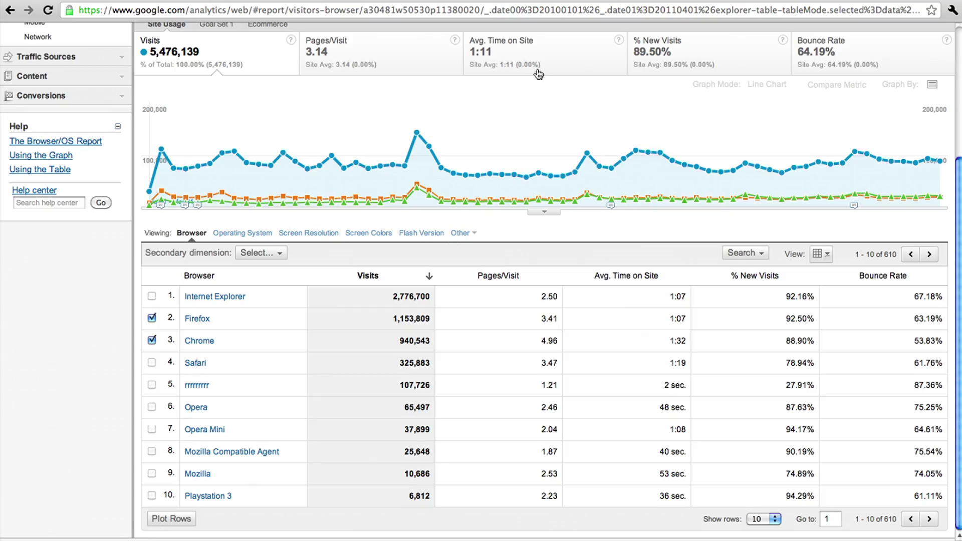
{"action": "left_click", "coordinate": [537, 72]}
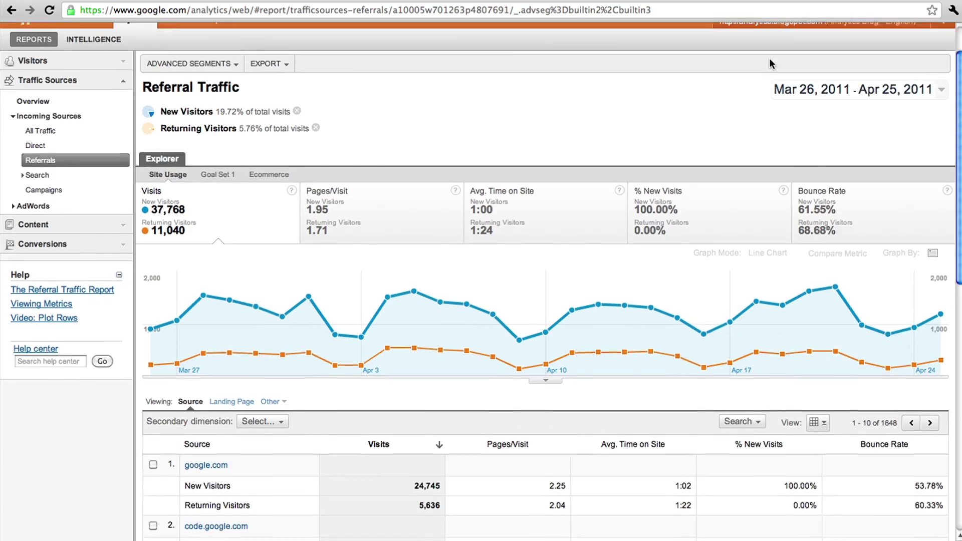
Search the profile list for 'japan' and switch to the Analytics Blog - Japan profile.
{"action": "scroll", "coordinate": [769, 58], "scroll_direction": "up", "scroll_amount": 2}
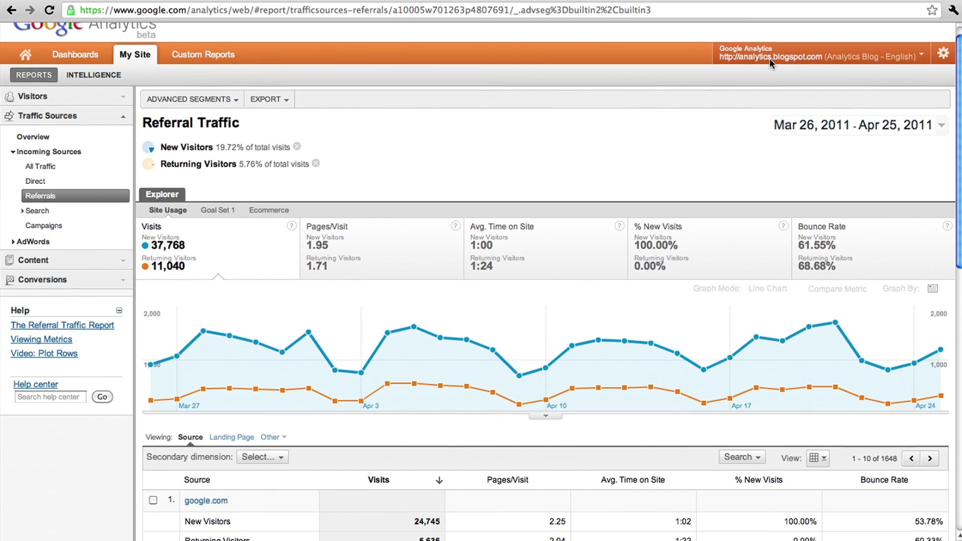
{"action": "left_click", "coordinate": [771, 62]}
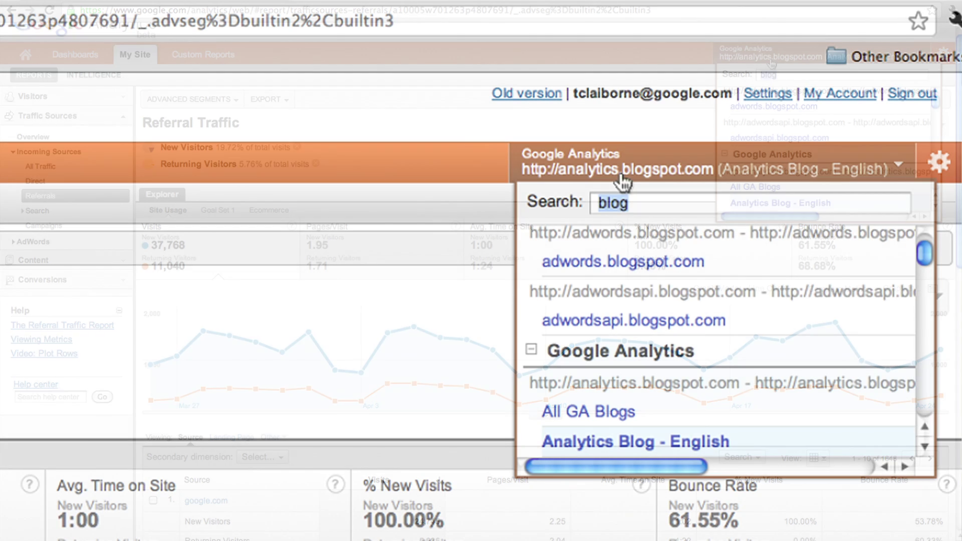
{"action": "type", "text": "japan"}
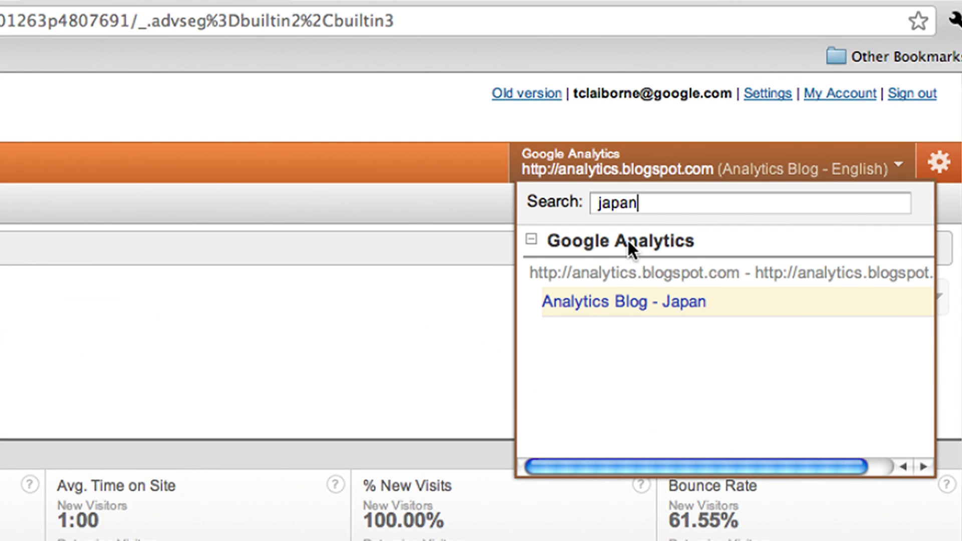
{"action": "left_click", "coordinate": [618, 296]}
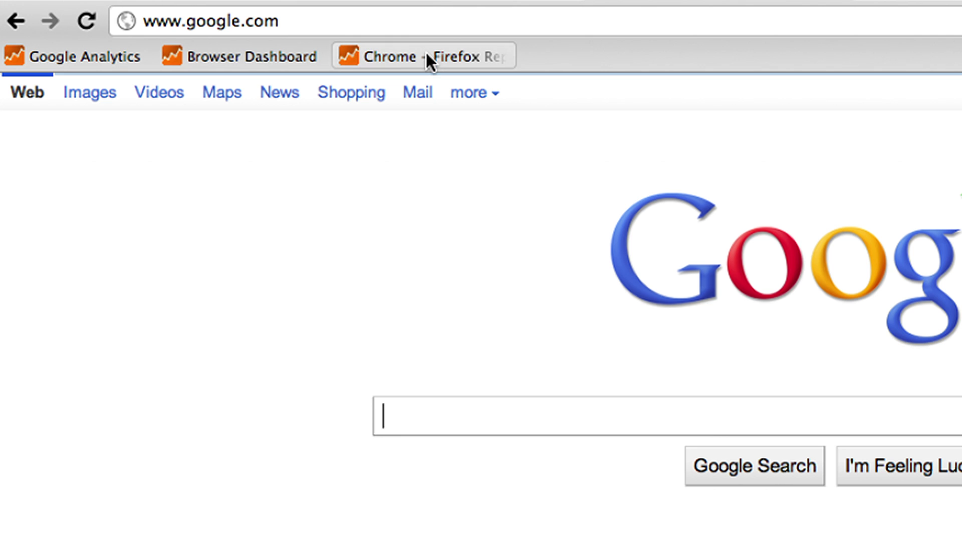
Load the saved 'Chrome - Firefox Report' bookmark of the Browser & OS report.
{"action": "left_click", "coordinate": [426, 55]}
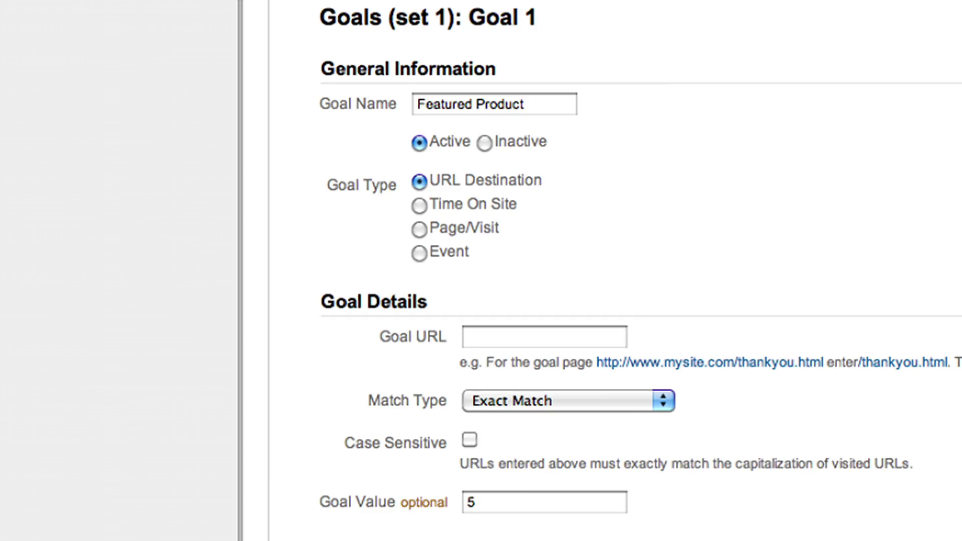
Set the Featured Product Goal URL to the suggested Android+Belt+Buckle.axd page.
{"action": "type", "text": "a"}
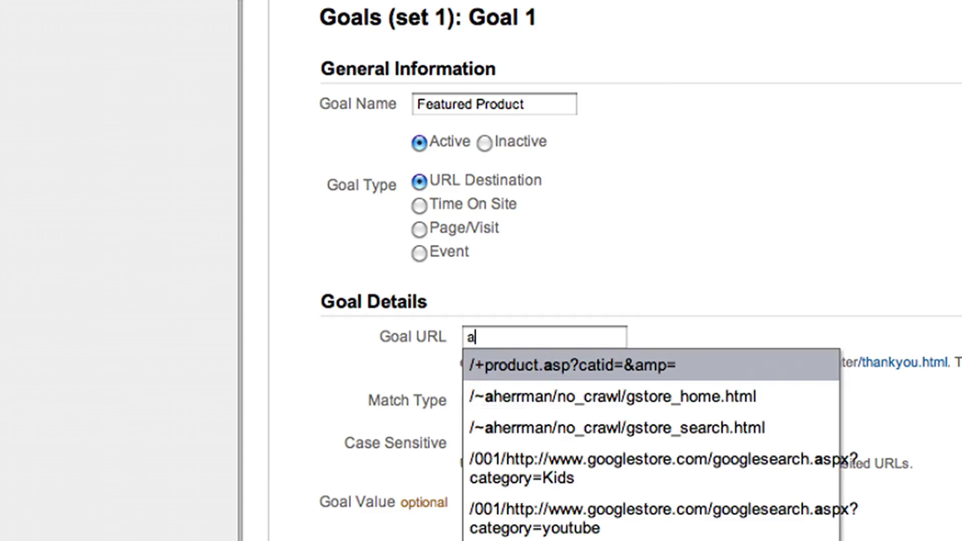
{"action": "type", "text": "nd"}
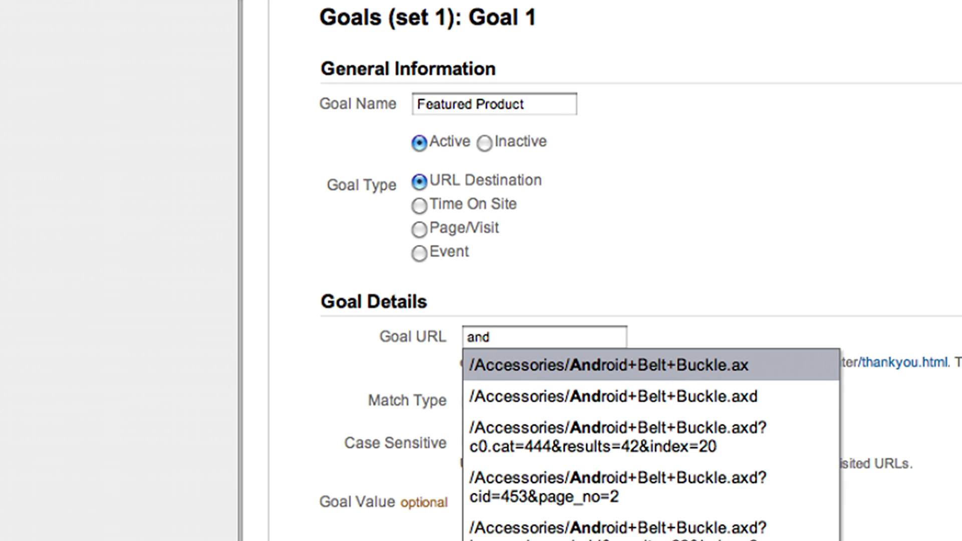
{"action": "key", "text": "Down"}
{"action": "key", "text": "Return"}
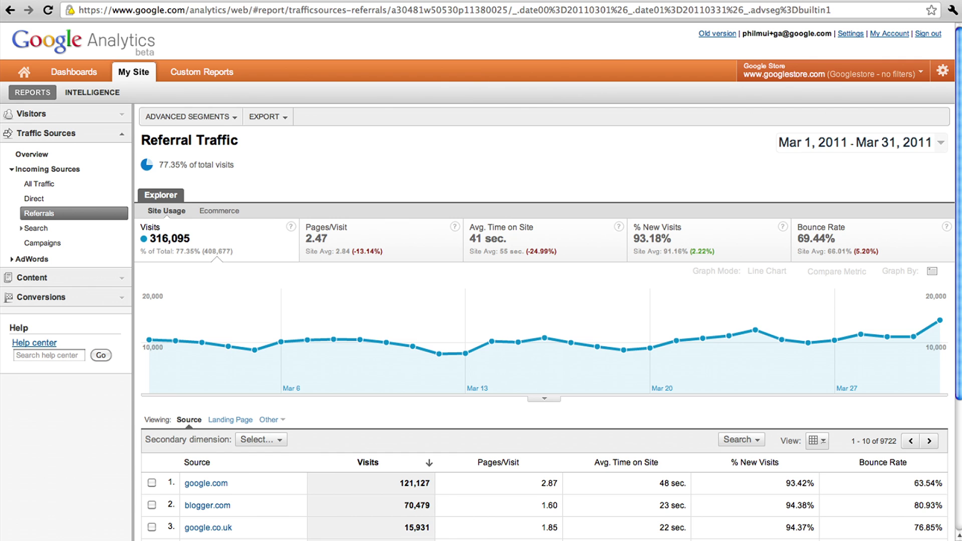
Compare the New Visitors and Returning Visitors advanced segments.
{"action": "left_click", "coordinate": [239, 126]}
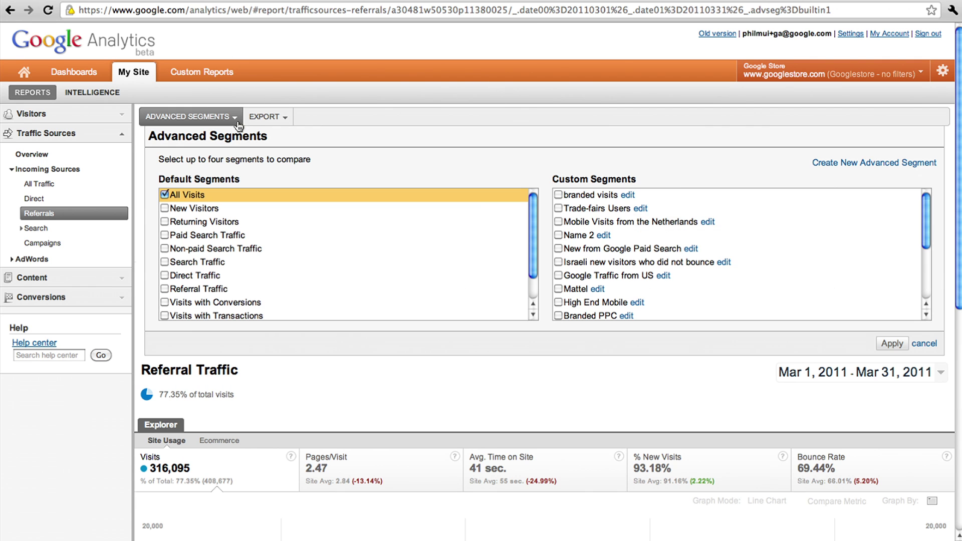
{"action": "left_click", "coordinate": [181, 210]}
{"action": "left_click", "coordinate": [223, 222]}
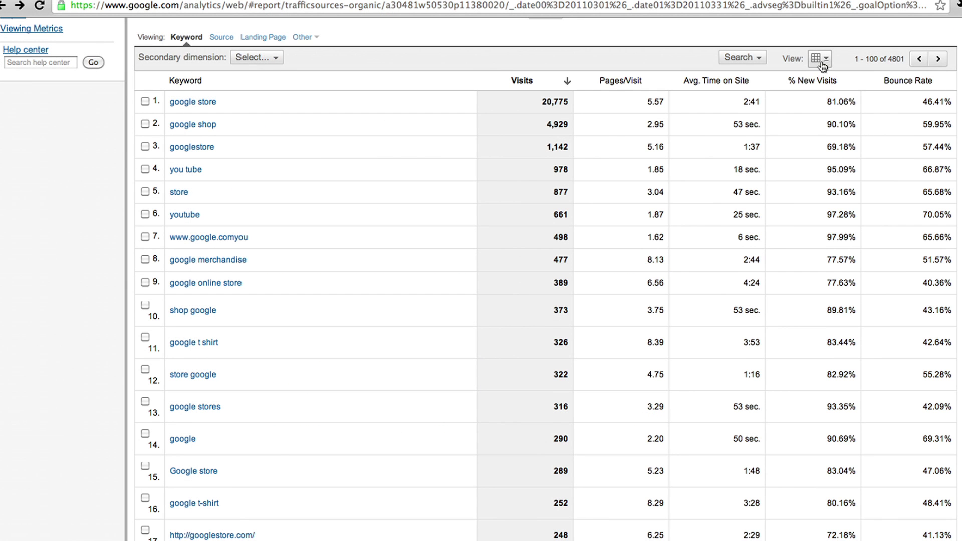
Display the organic search keywords as a term cloud.
{"action": "left_click", "coordinate": [819, 58]}
{"action": "left_click", "coordinate": [827, 143]}
{"action": "scroll", "coordinate": [828, 142], "scroll_direction": "down", "scroll_amount": 5}
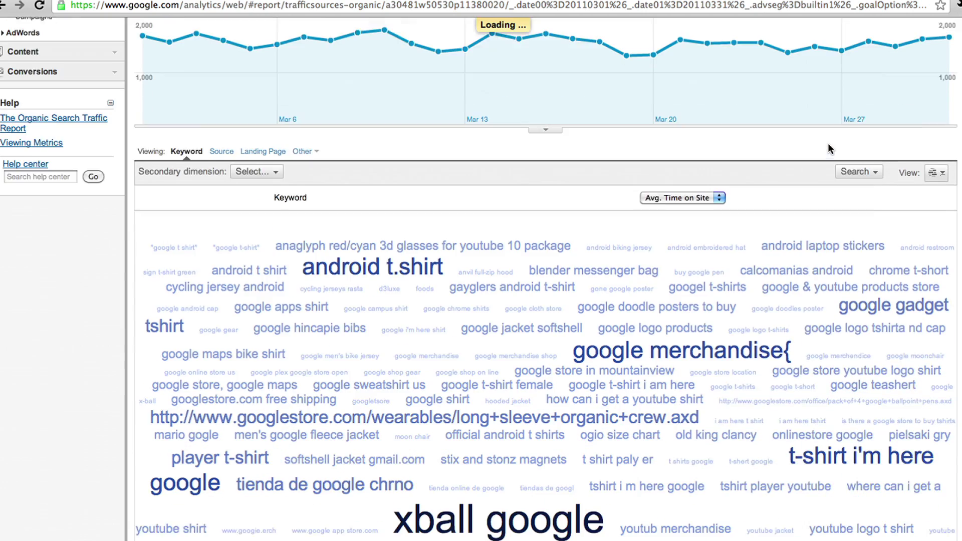